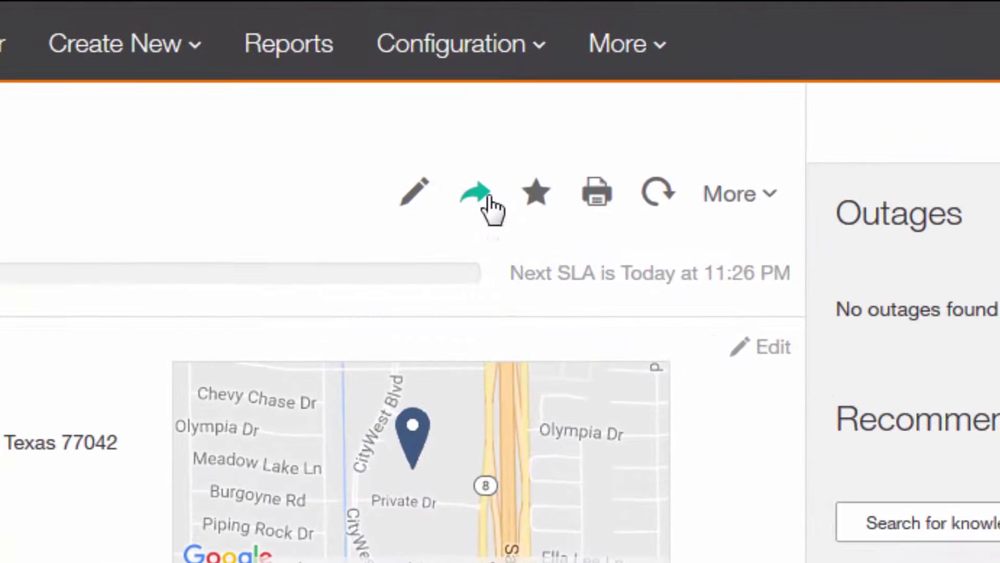
click(493, 208)
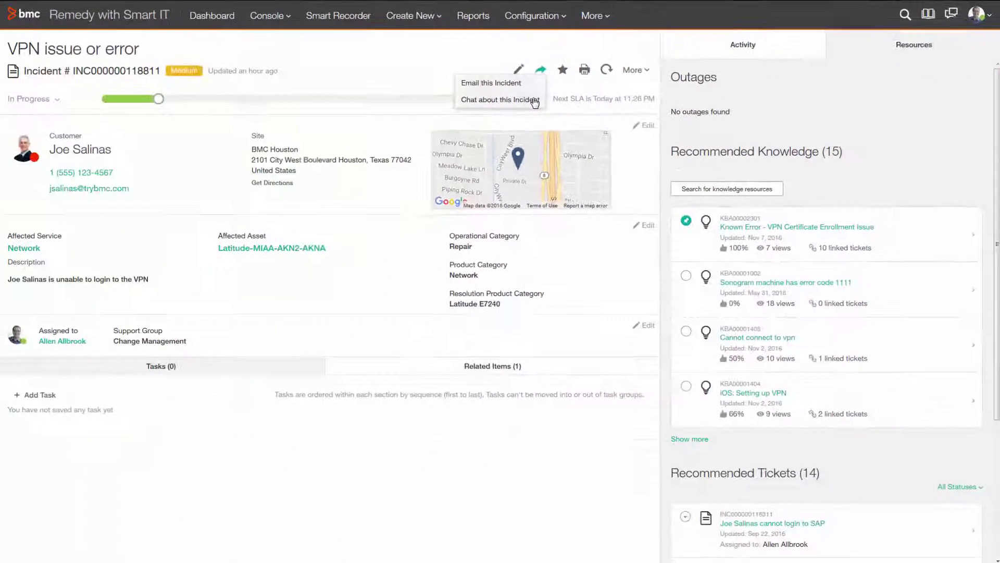
click(500, 100)
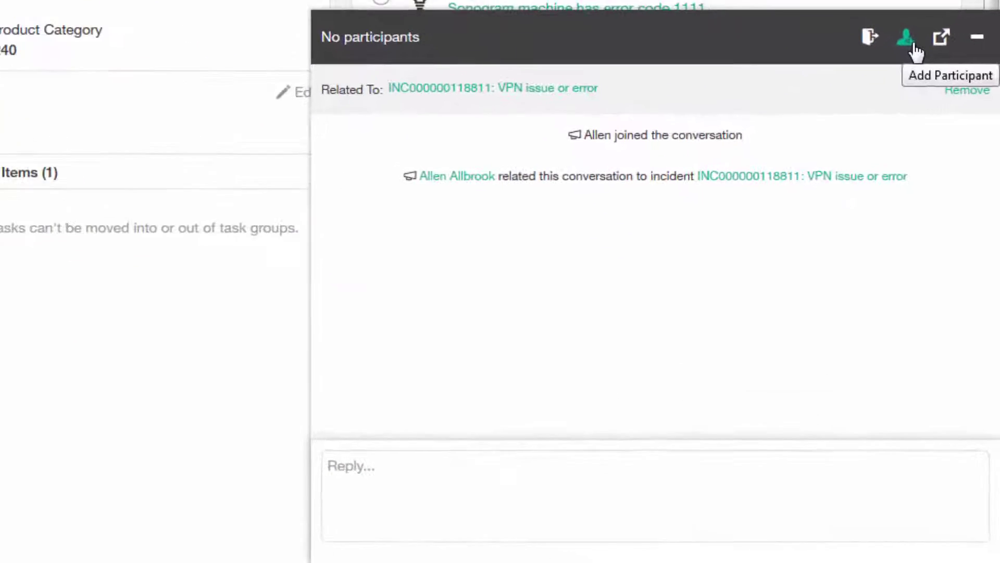
click(905, 28)
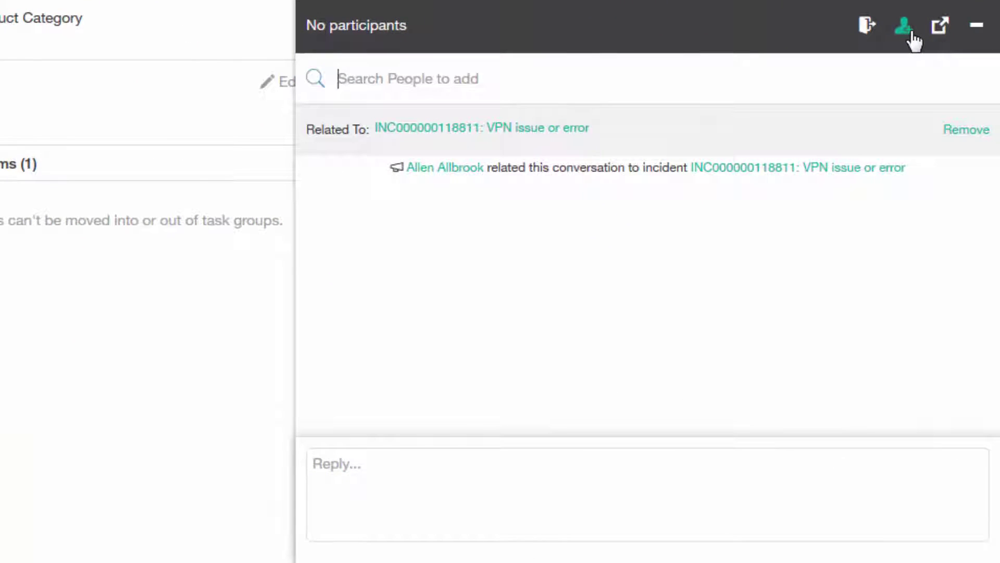
text(Mary)
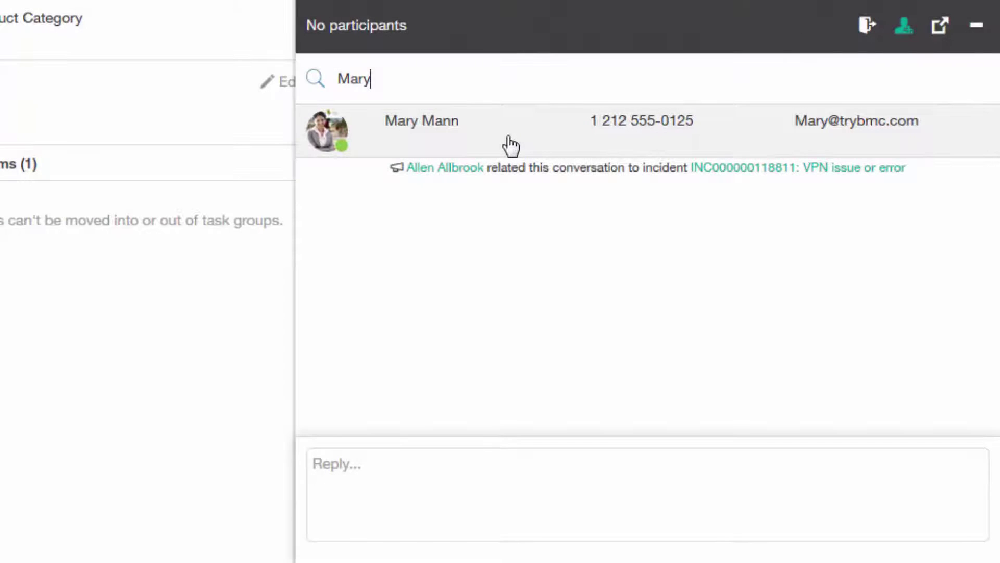
click(509, 146)
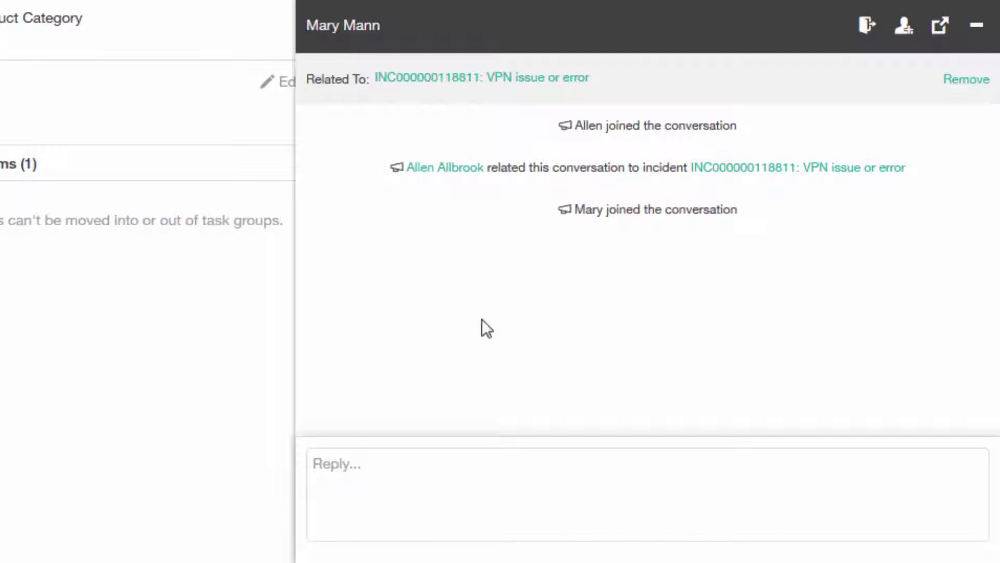
click(484, 468)
text(Hi Mary)
key(Return)
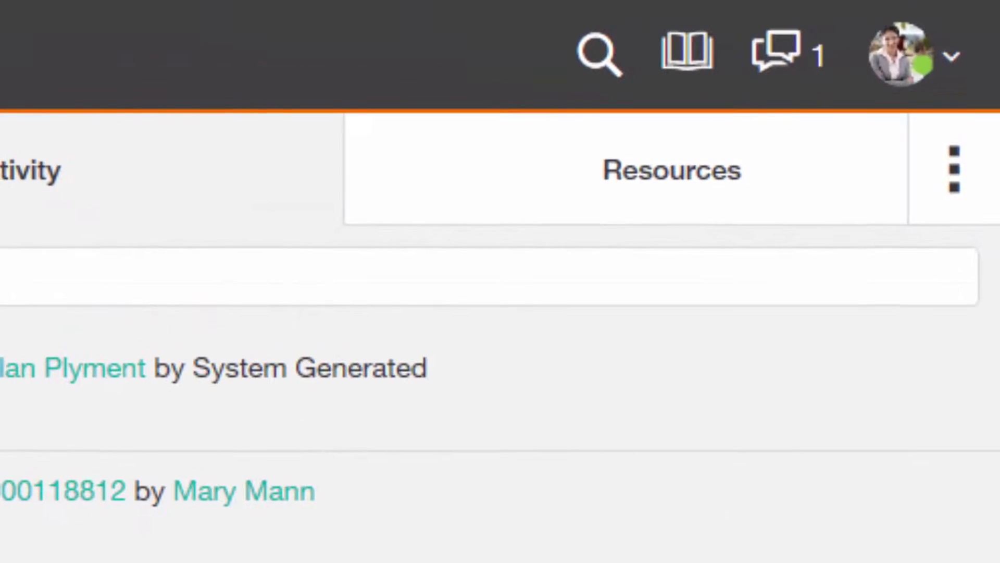
click(805, 82)
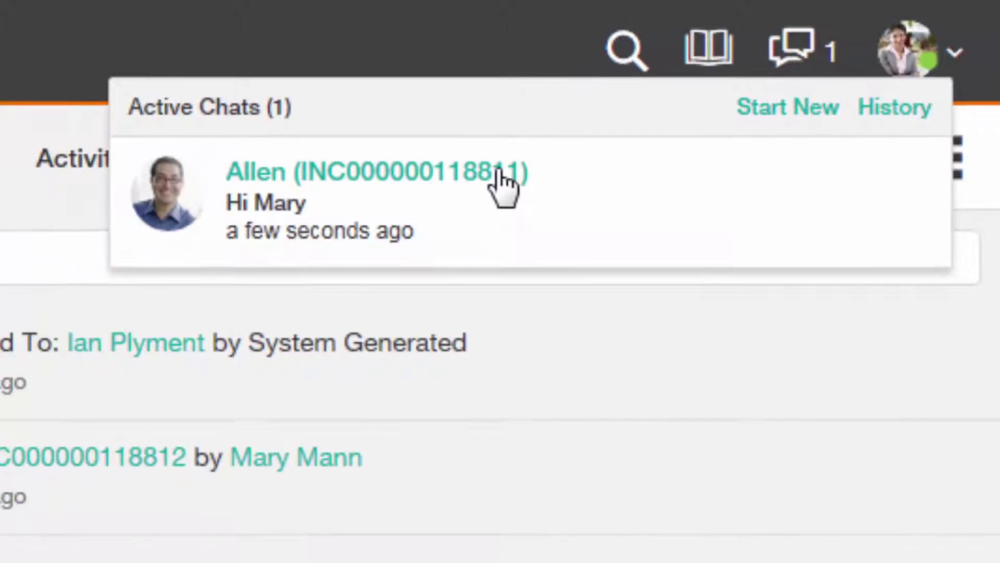
click(467, 200)
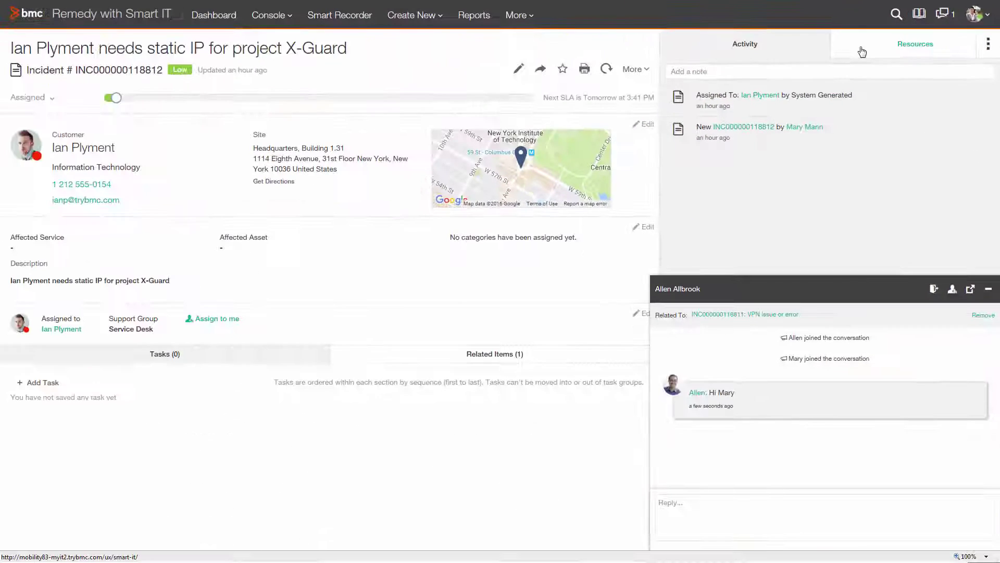
click(796, 519)
text(Hi Allen, how ca)
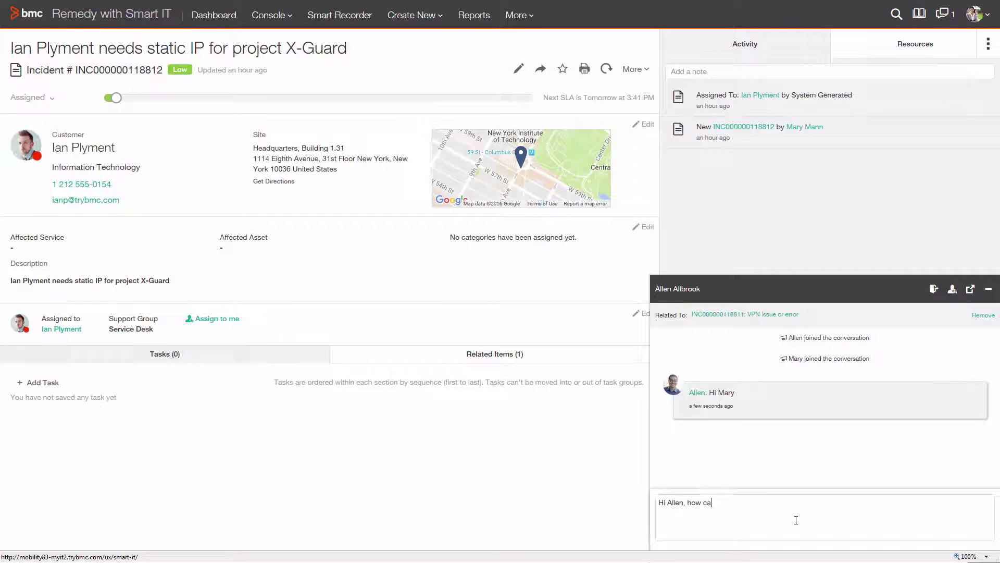
text(n I help you ?)
key(Return)
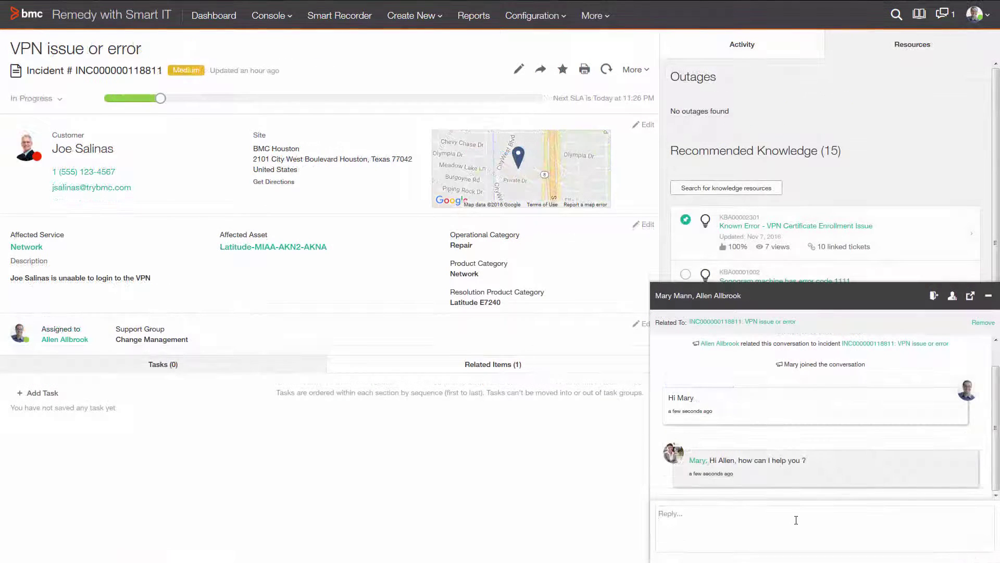
text(Do you know what error code )
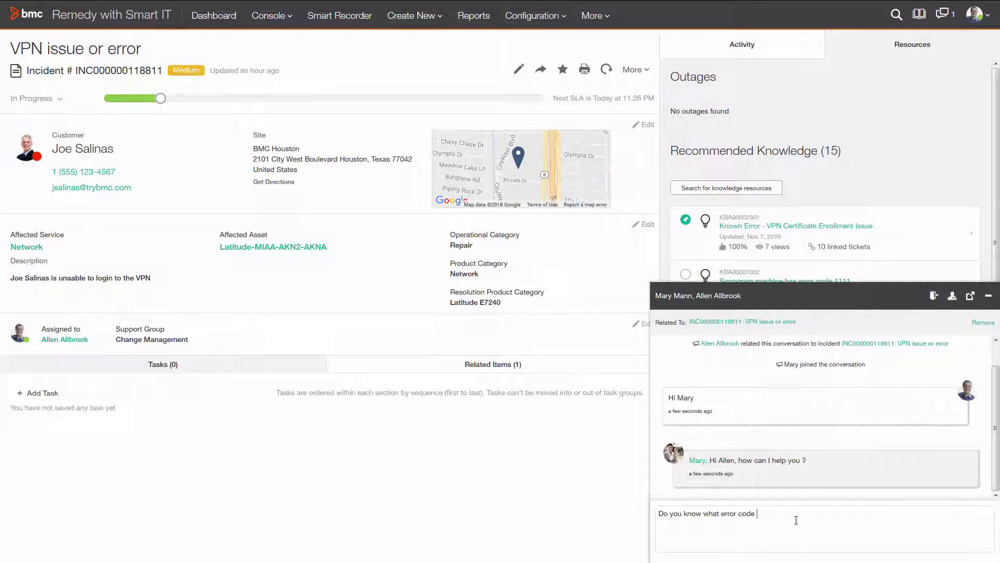
text(0x5a420 means ?)
Send the question about error code 0x5a420, then leave the chat.
key(Return)
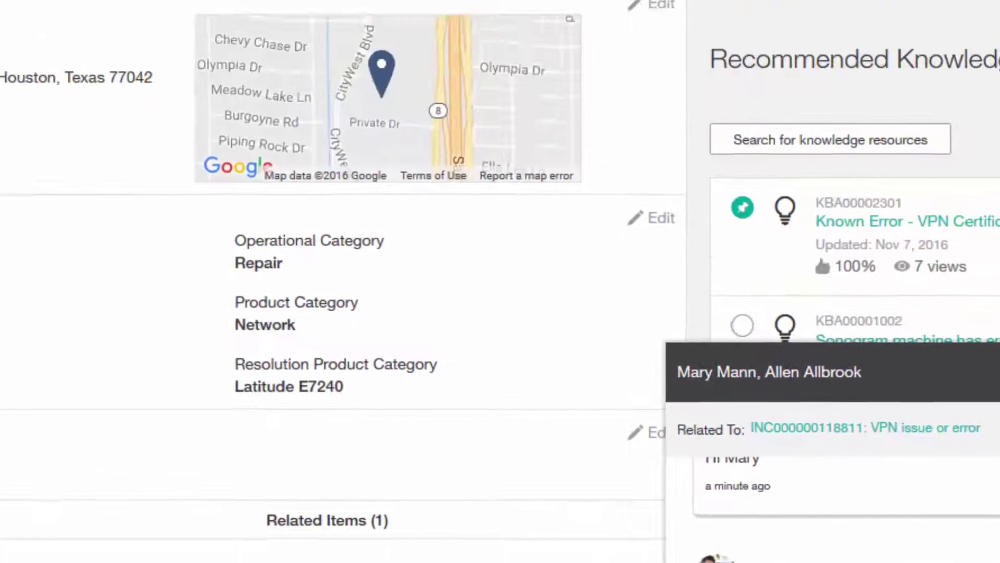
click(876, 36)
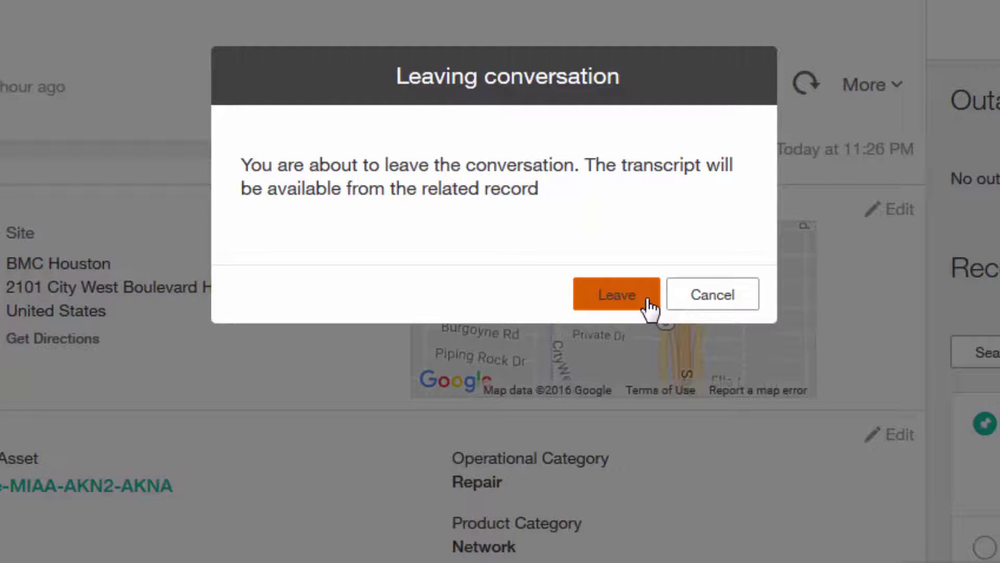
click(617, 295)
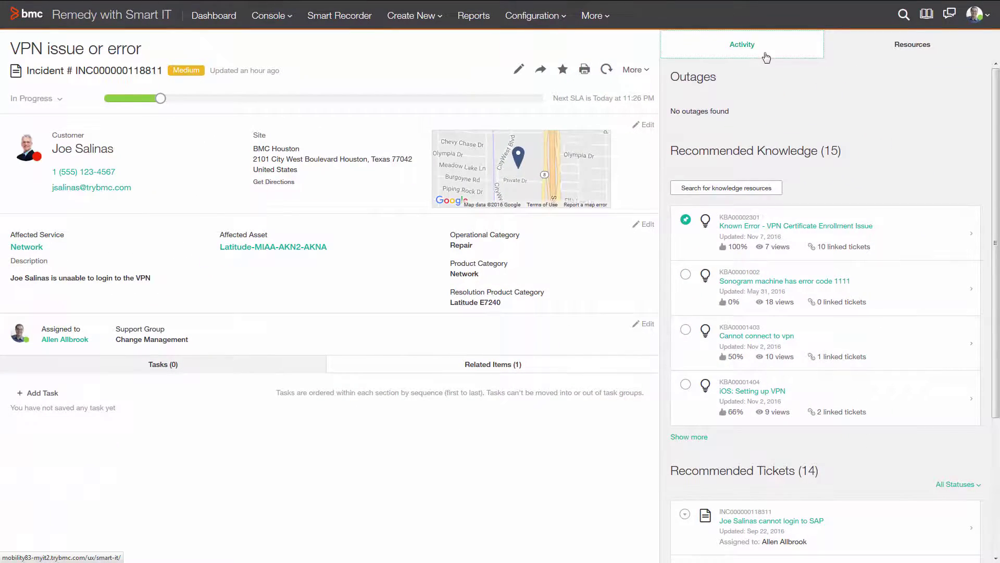
Show the incident's Activity feed and expand the full chat transcript note.
click(754, 44)
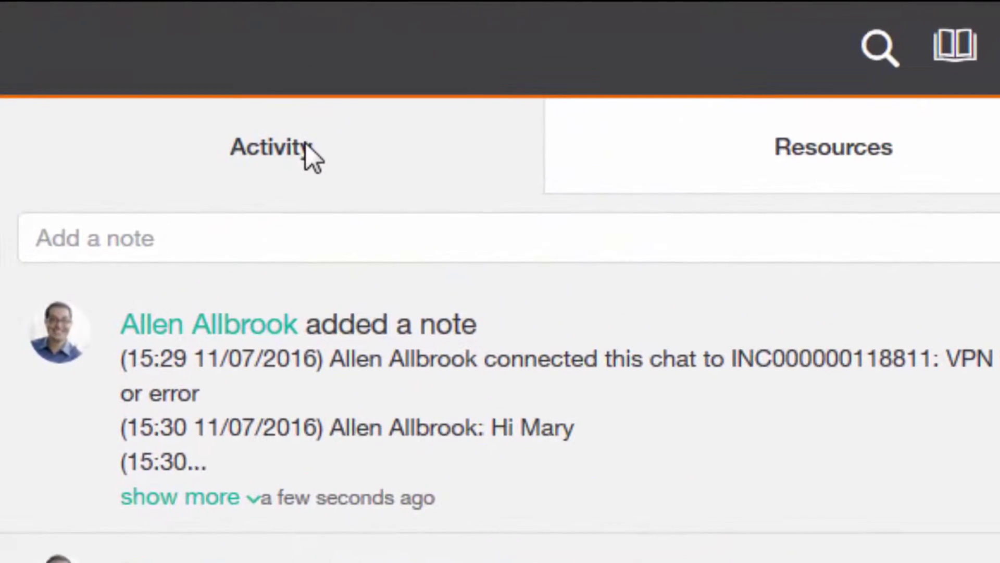
click(252, 500)
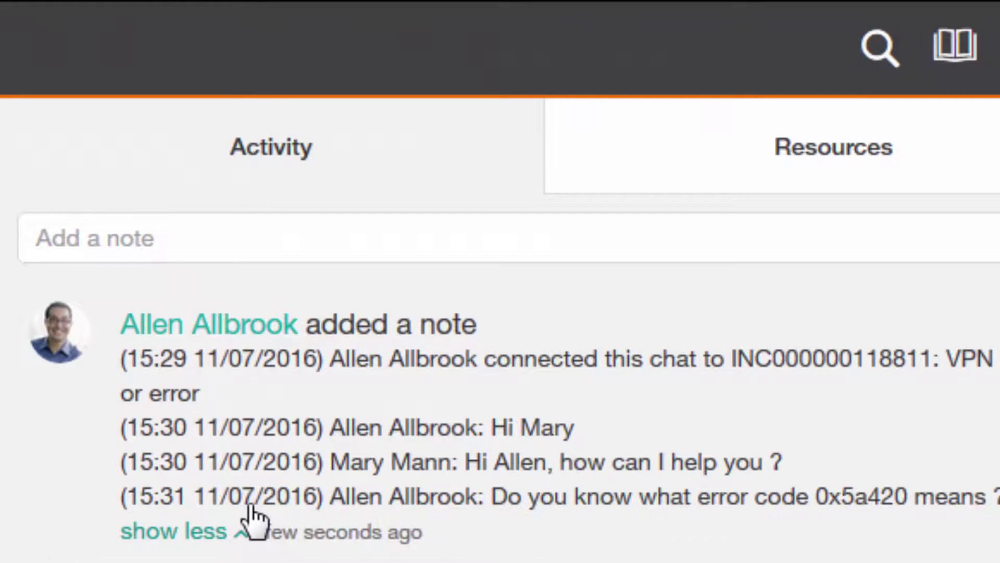